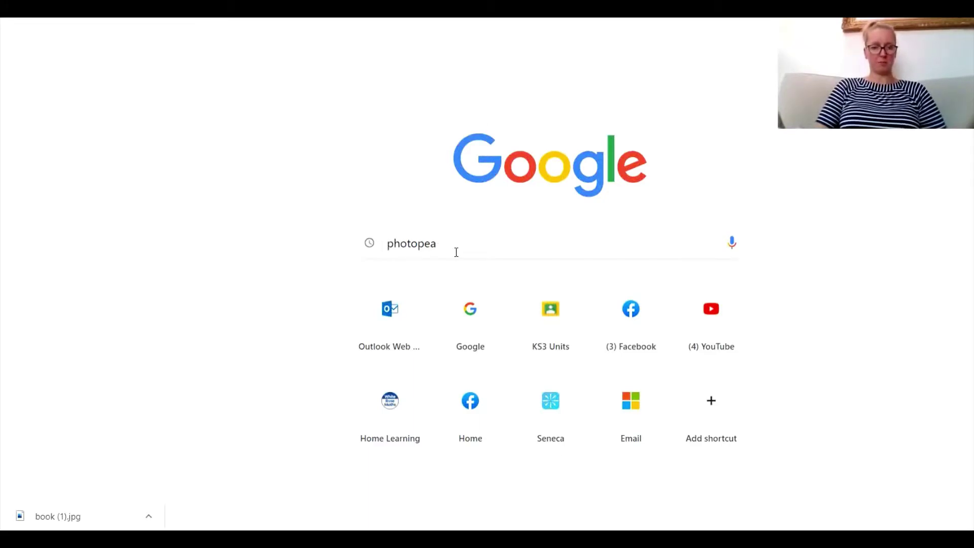
- Search Google for 'photopea'
key(Return)
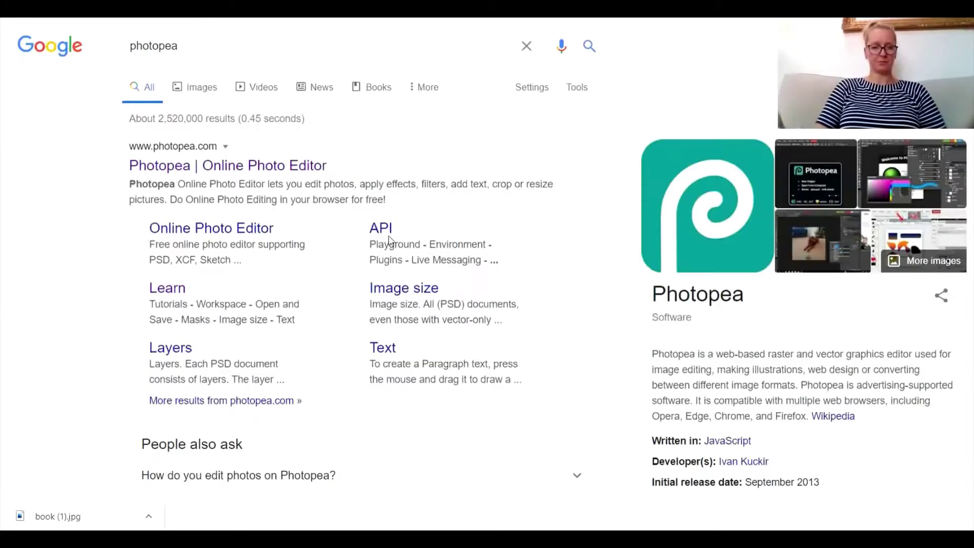
- Go to Photopea and open 20200629_191908 from the Downloads folder
click(183, 167)
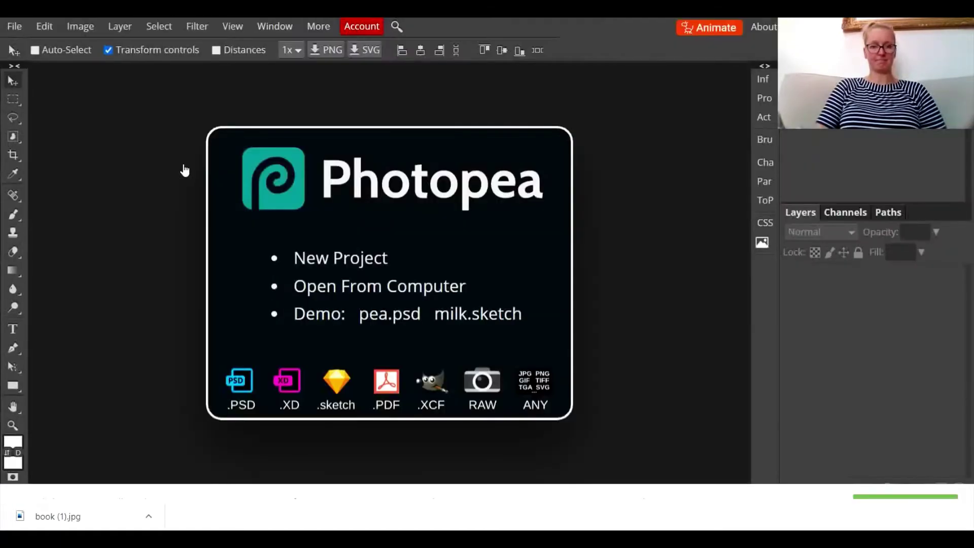
click(394, 285)
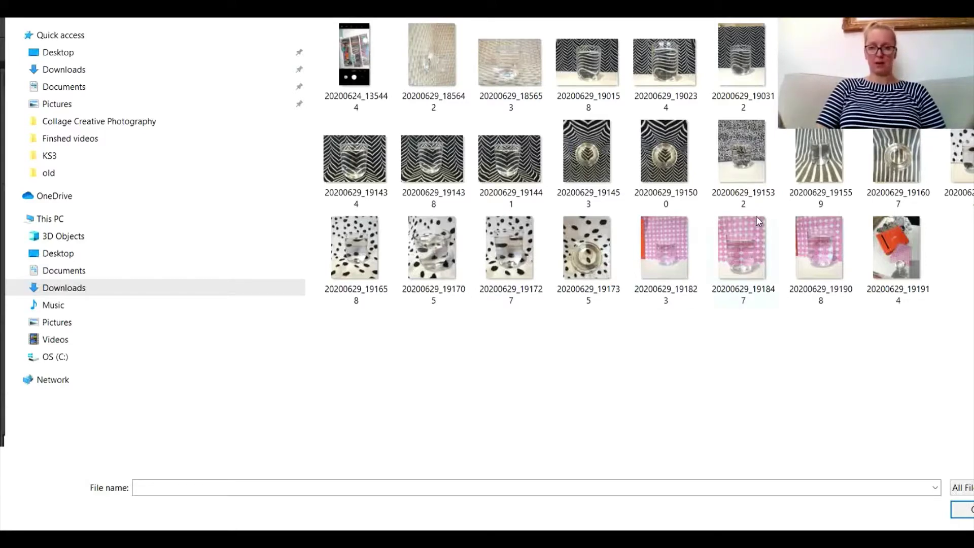
click(829, 251)
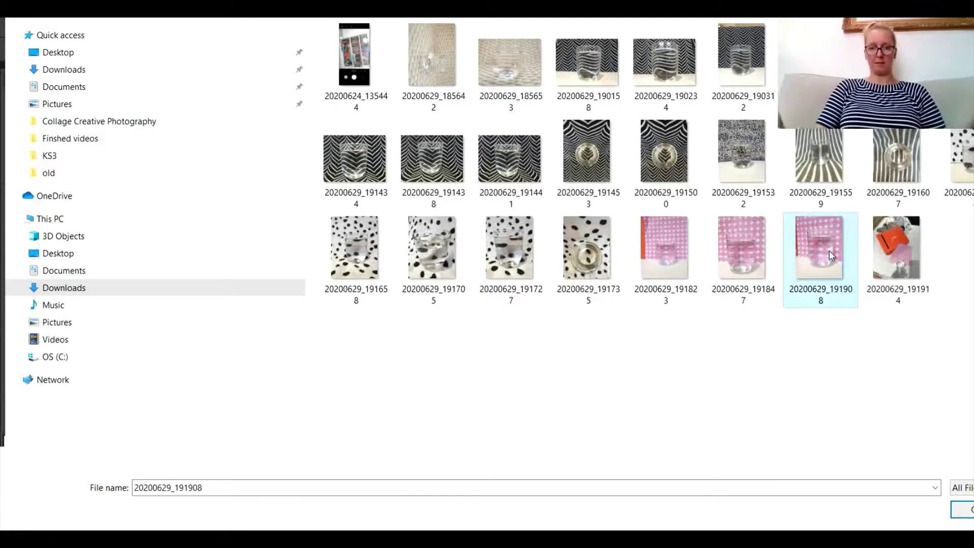
click(962, 509)
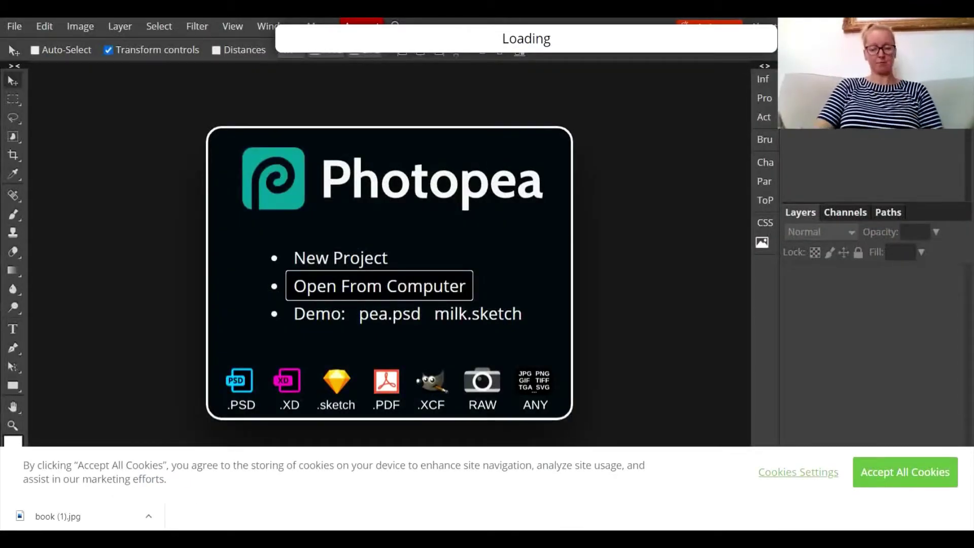
- Crop the pink-patterned photo to a box around the water glass
key(c)
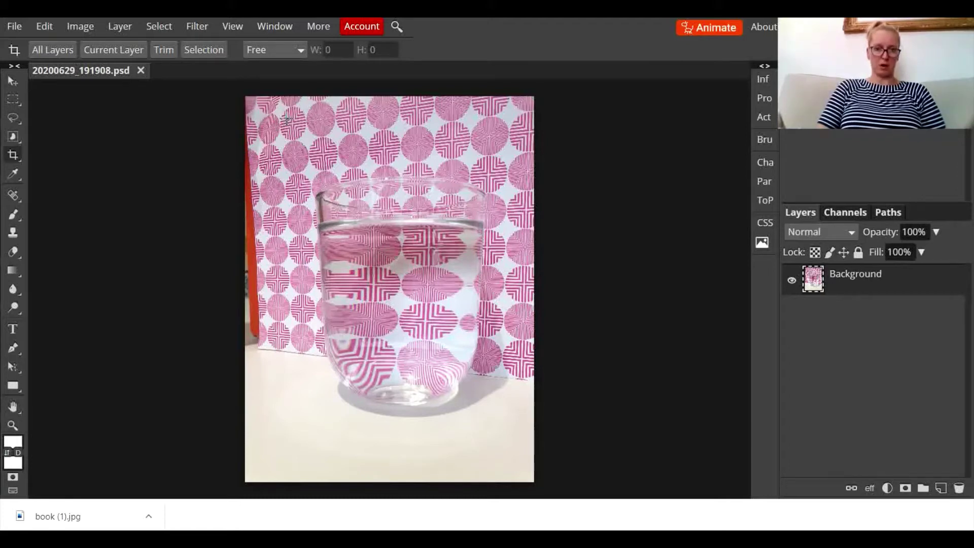
drag(286, 119, 525, 454)
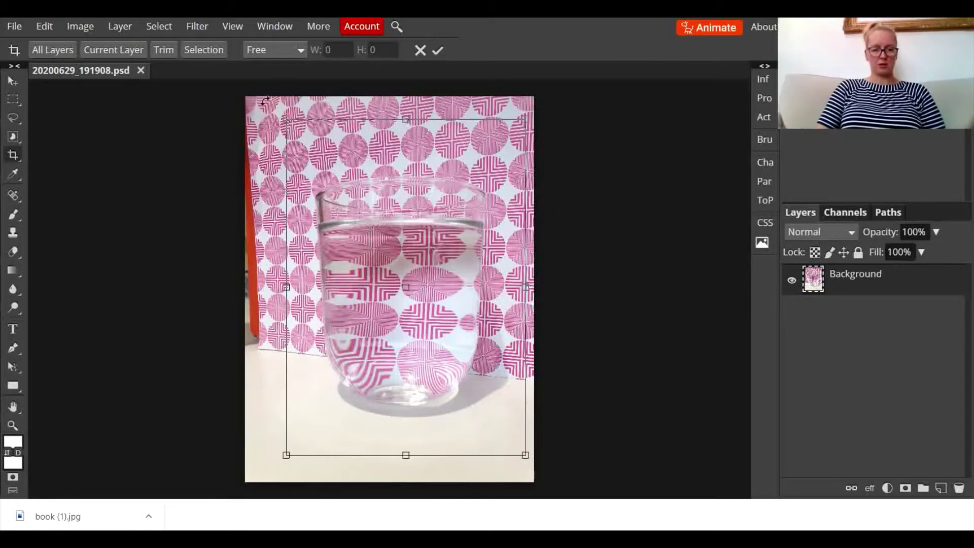
key(Return)
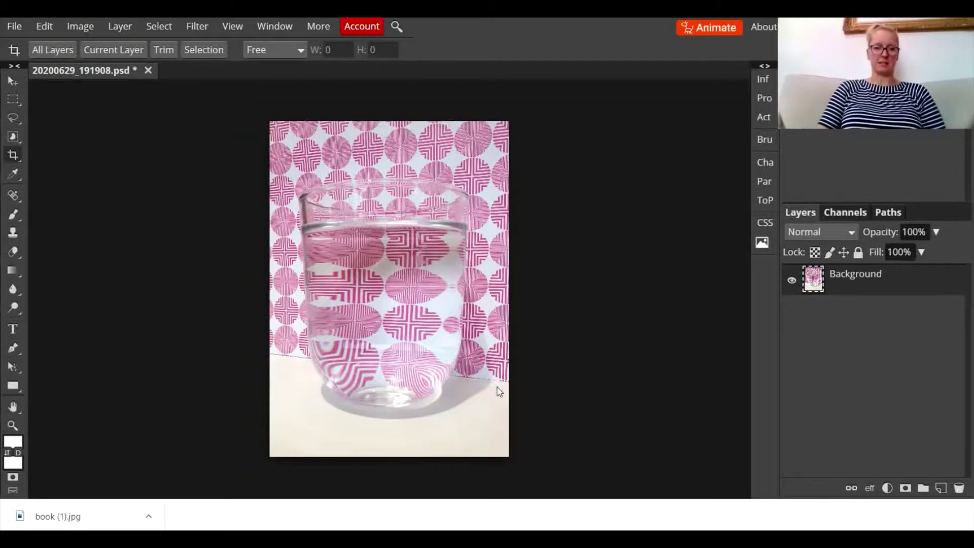
- Add a Threshold adjustment layer with its level set to 180
click(887, 489)
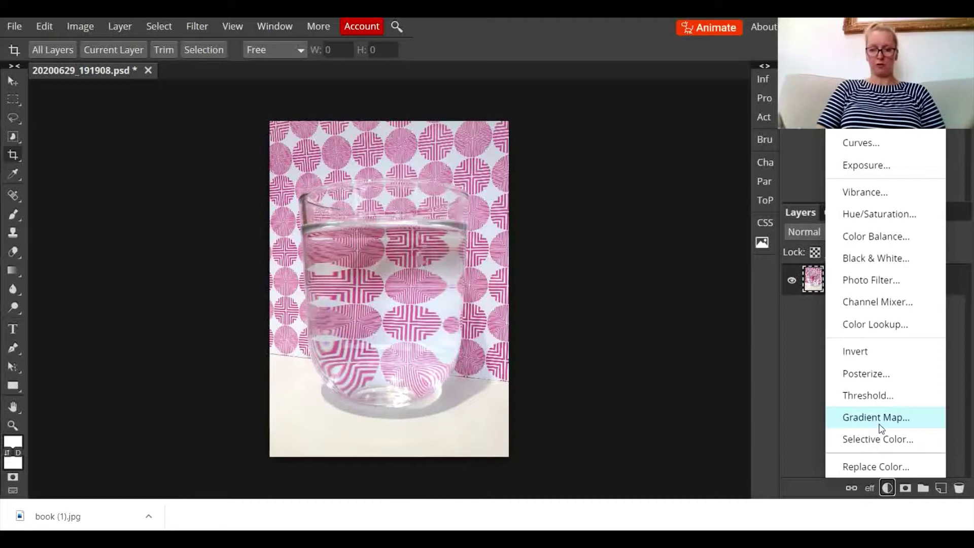
click(907, 396)
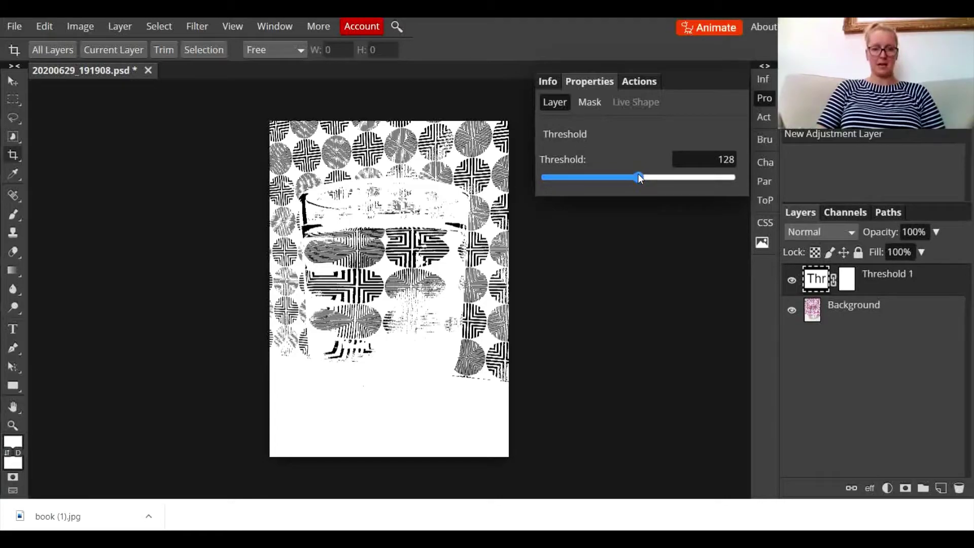
drag(638, 174, 677, 185)
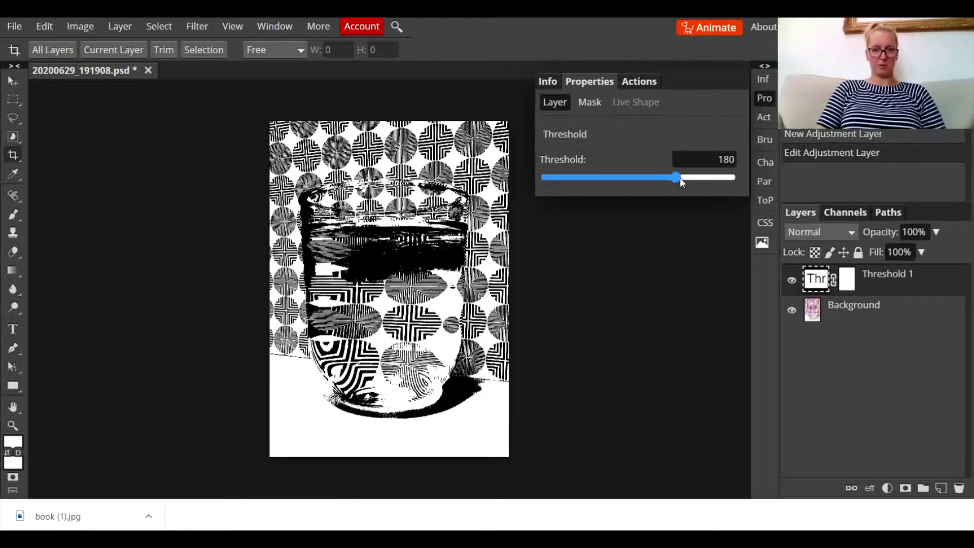
drag(681, 180, 678, 183)
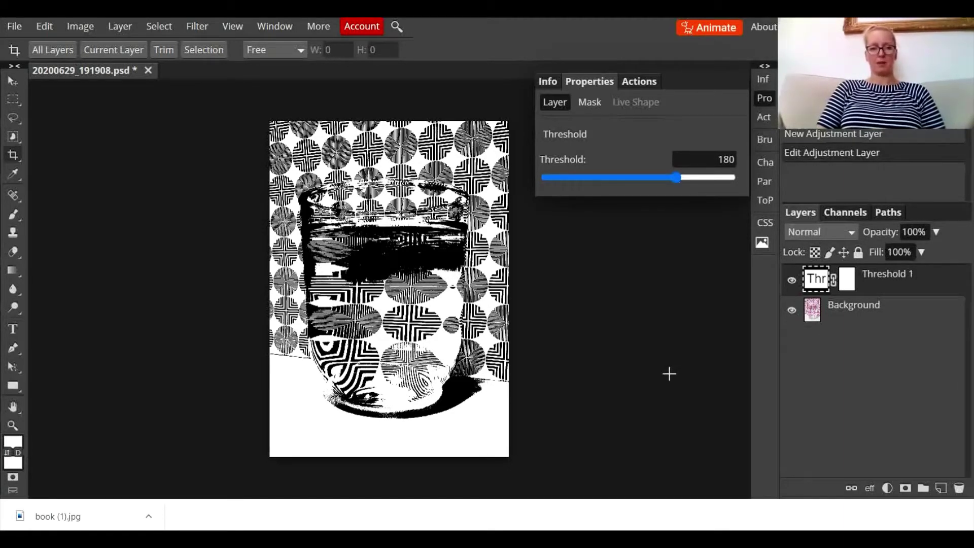
- Delete the Threshold 1 adjustment layer, leaving only the colour Background layer
click(14, 26)
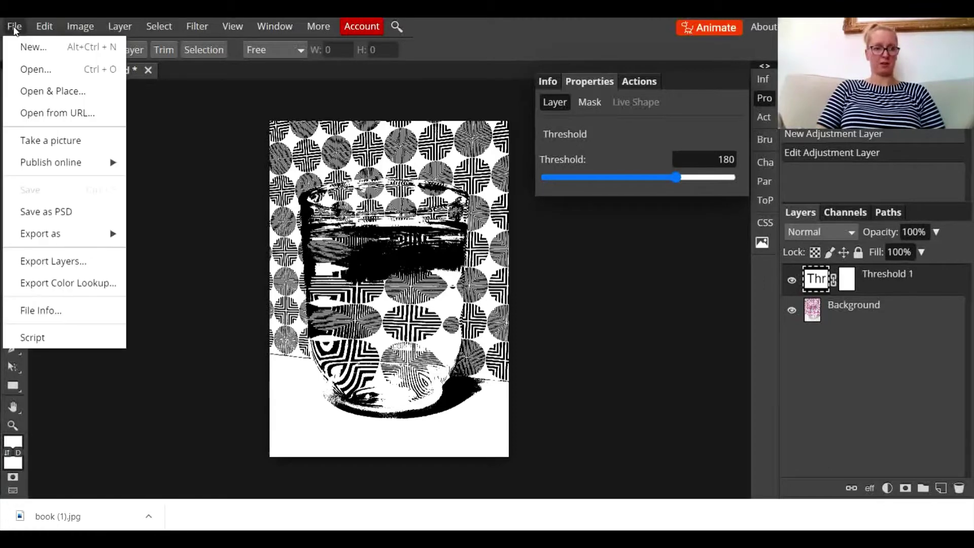
mouse_move(92, 238)
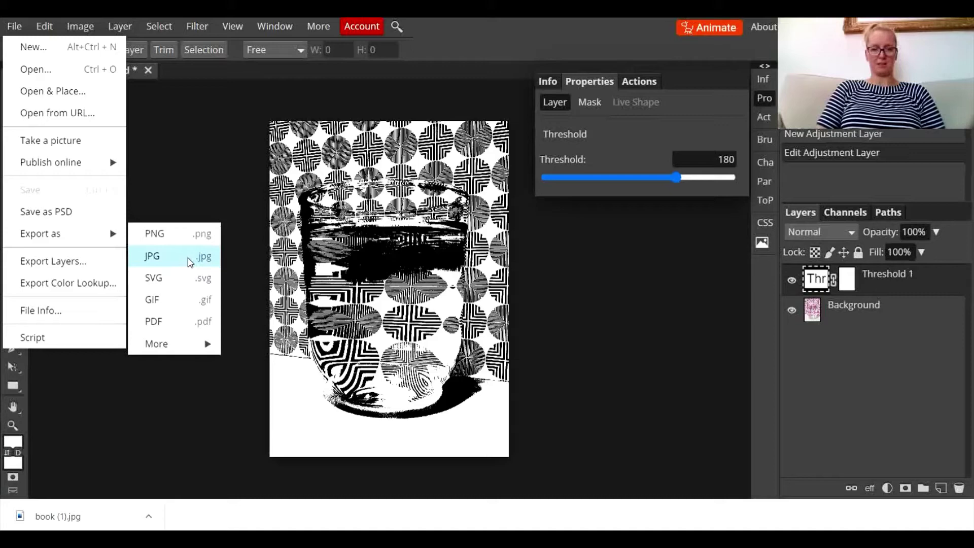
click(581, 271)
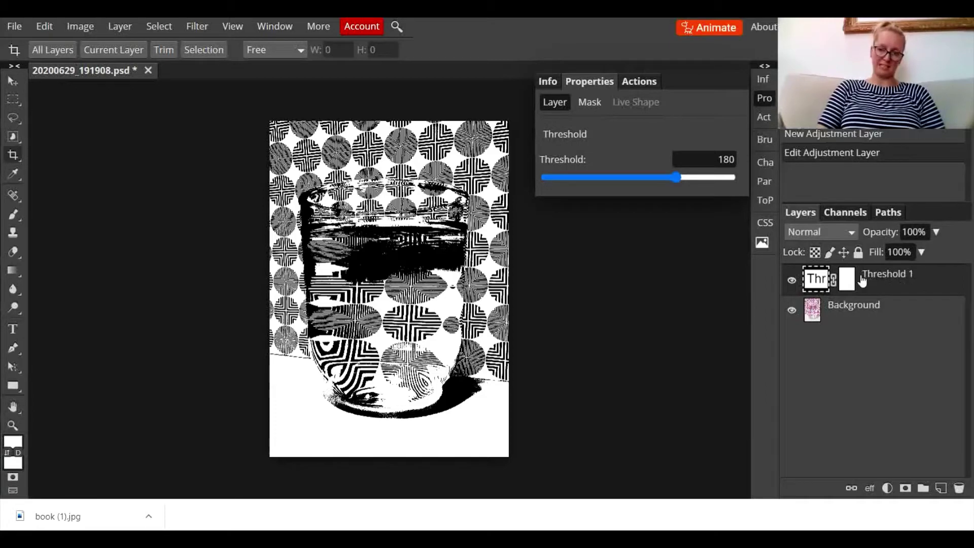
click(959, 488)
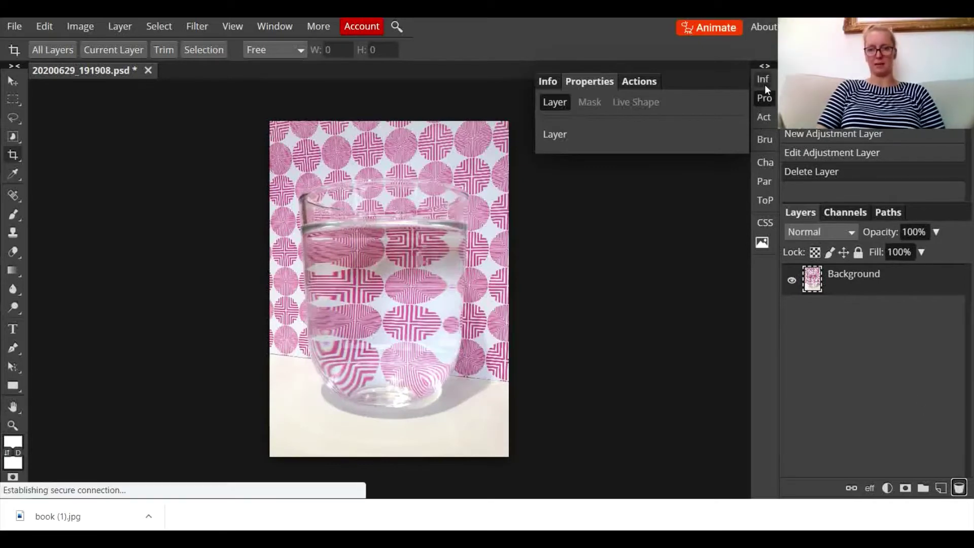
click(765, 105)
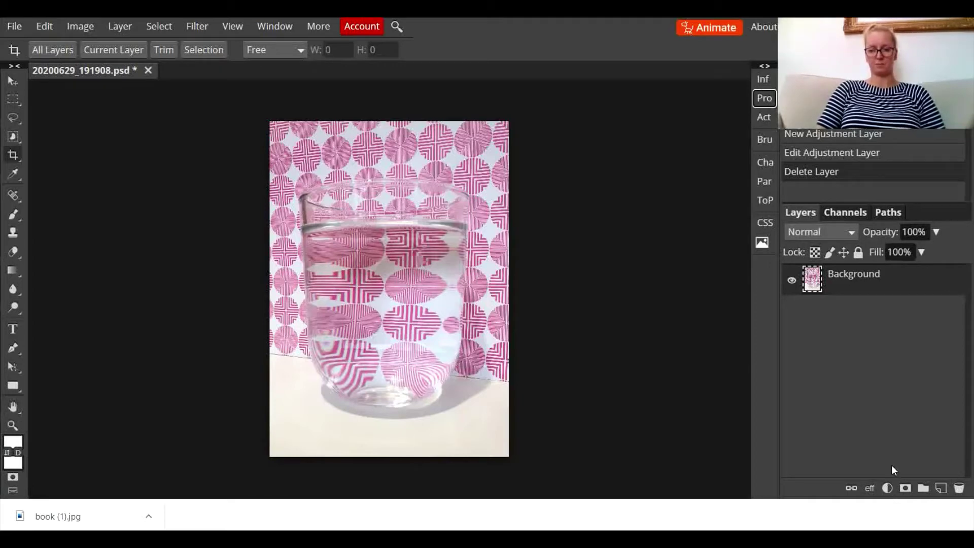
- Add a Black & White adjustment with Yellow 300, Red -173 and Blue 0
click(888, 489)
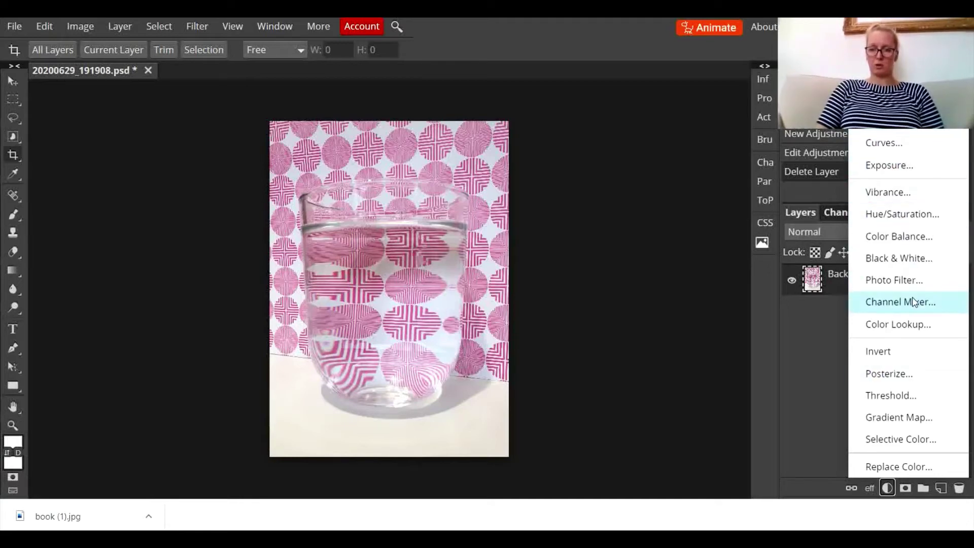
click(923, 265)
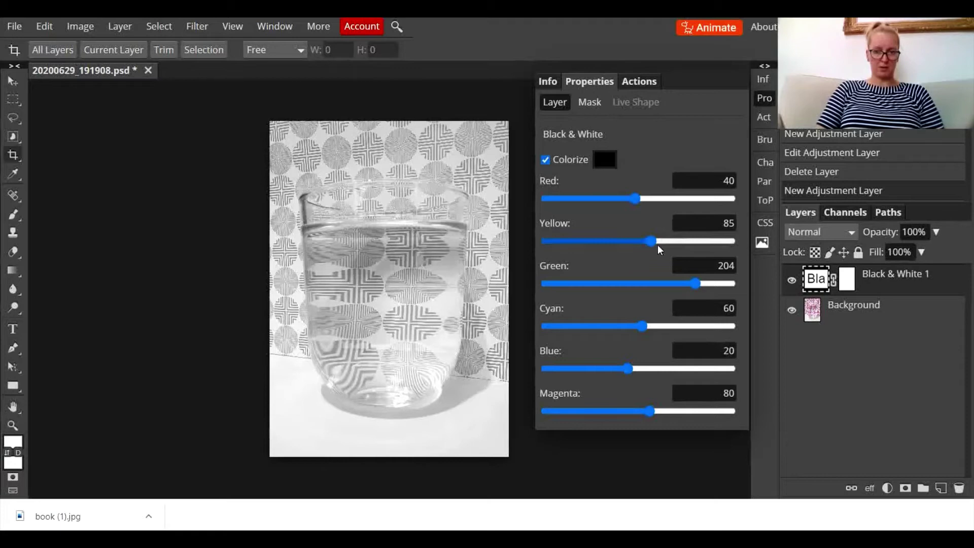
drag(652, 242, 761, 257)
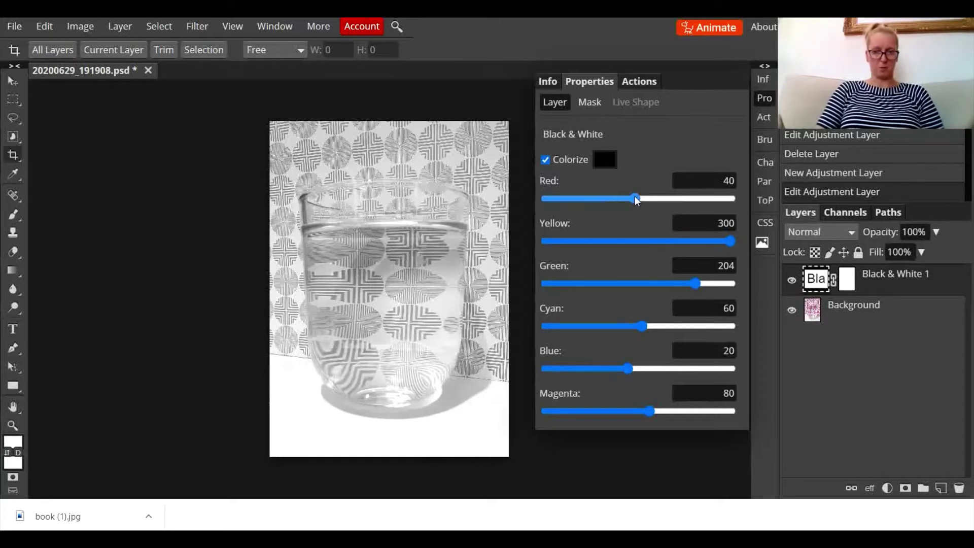
drag(637, 201, 556, 199)
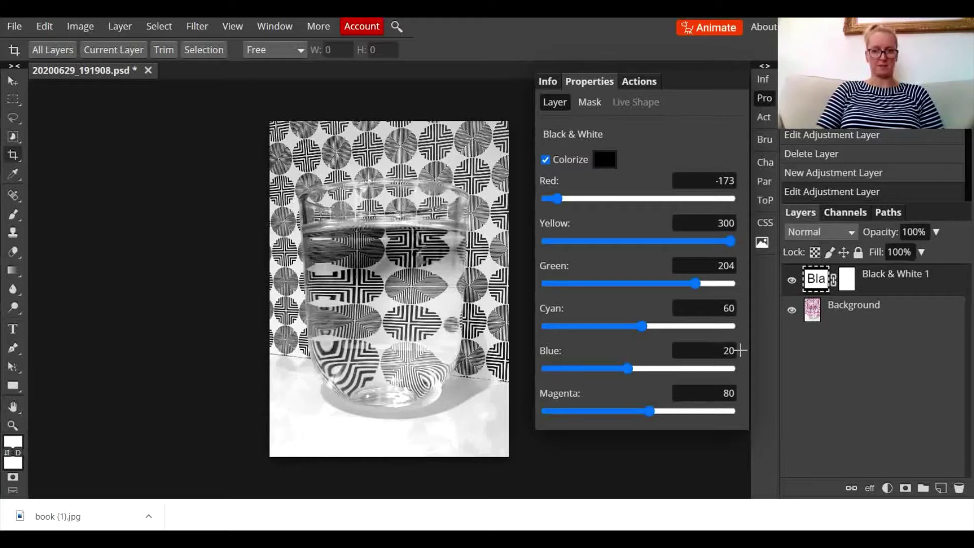
drag(741, 351, 554, 349)
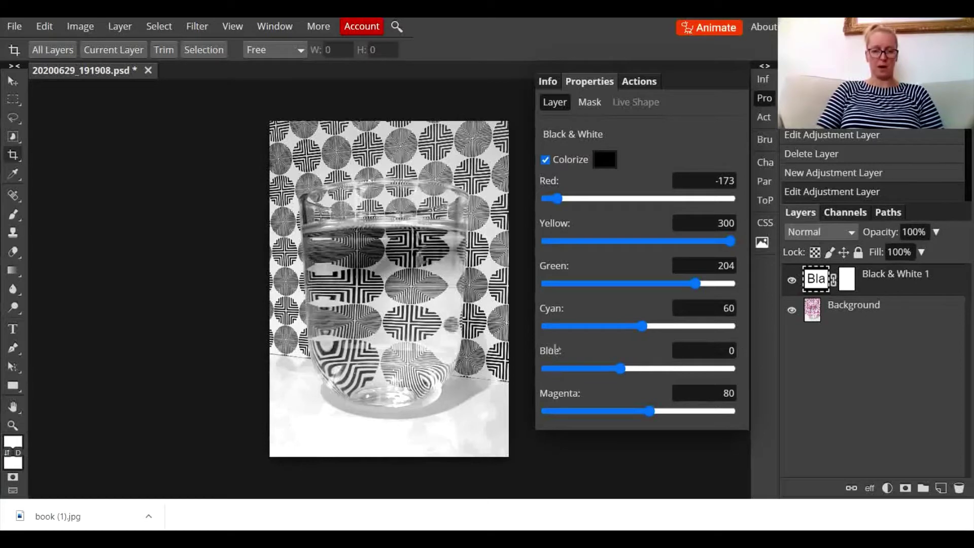
- Delete the Black & White 1 layer so only the pink Background remains
click(21, 26)
mouse_move(104, 233)
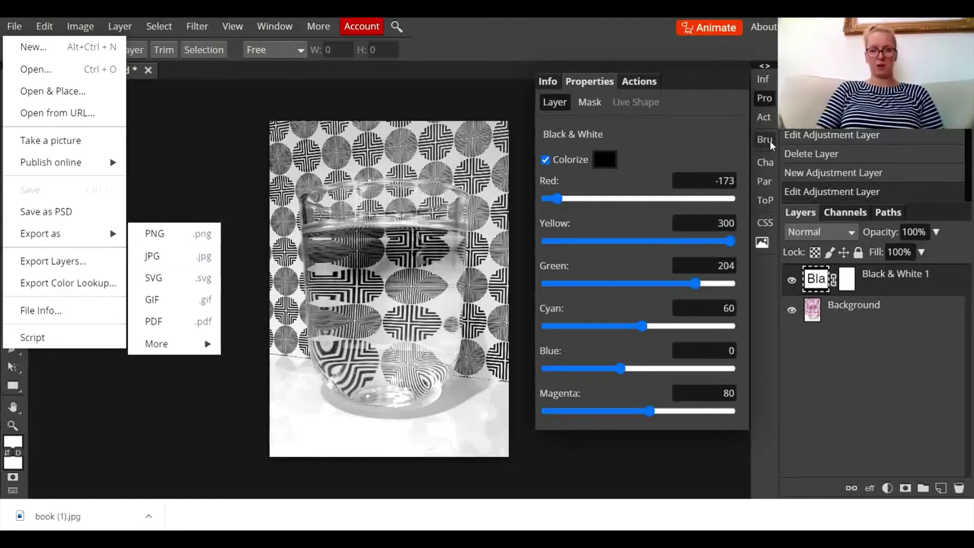
click(759, 98)
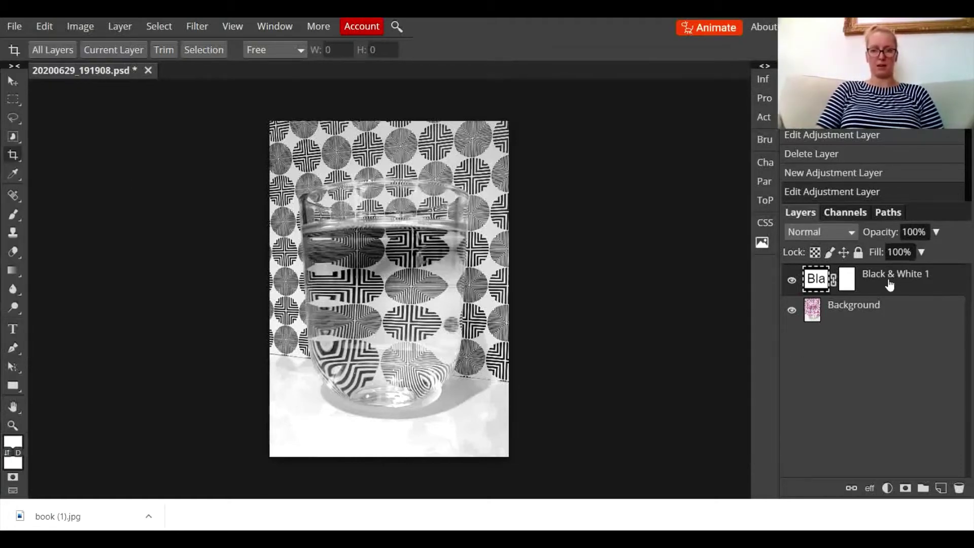
click(960, 490)
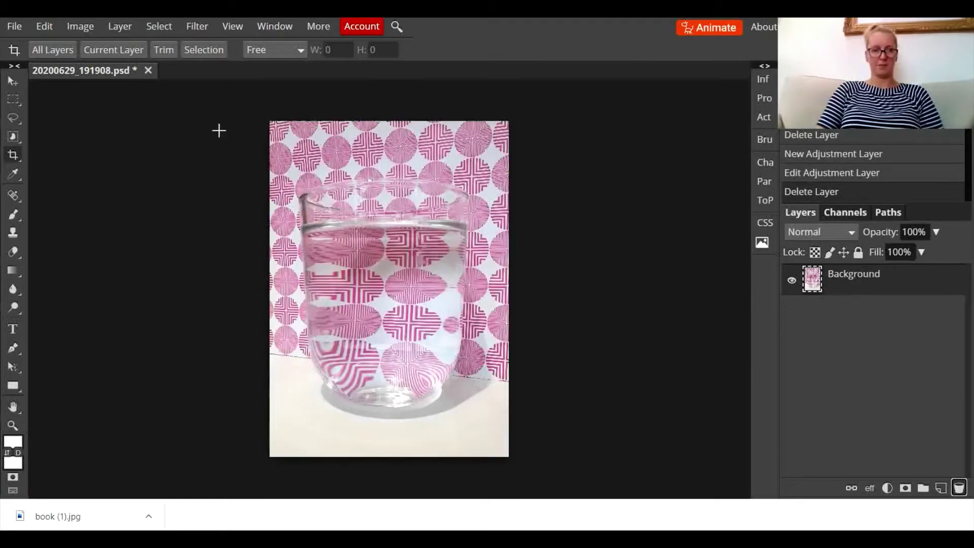
click(14, 23)
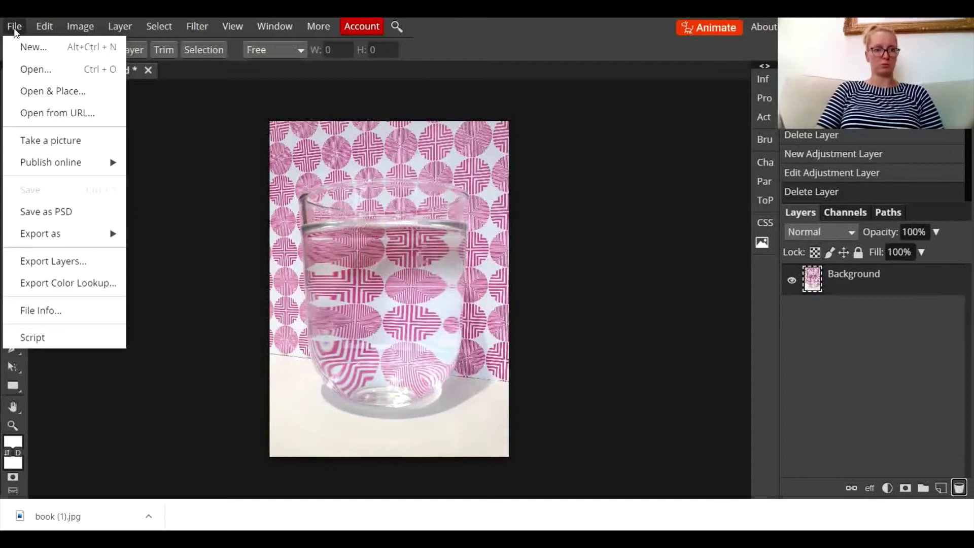
- Open the zigzag-stripe glass photo 20200629_191453 as a second document
click(65, 74)
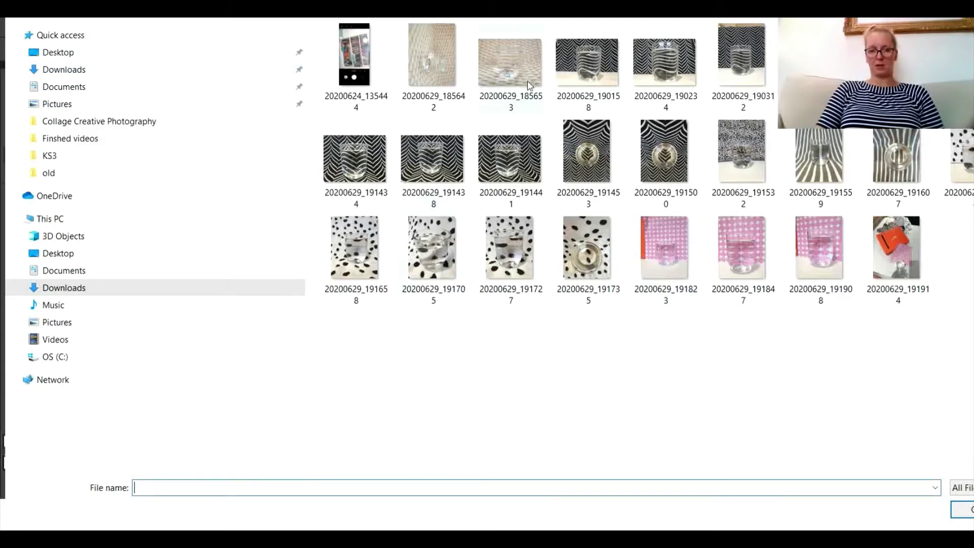
click(593, 148)
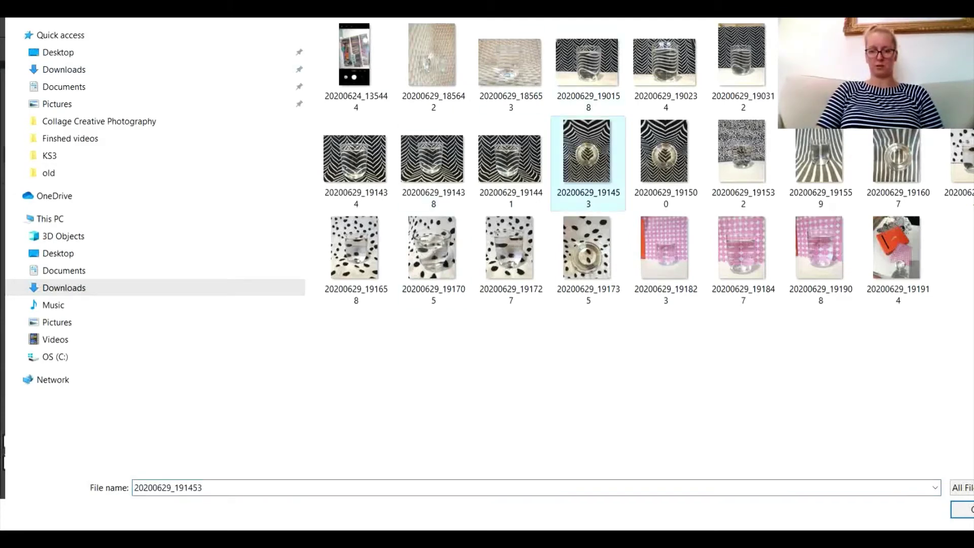
key(Return)
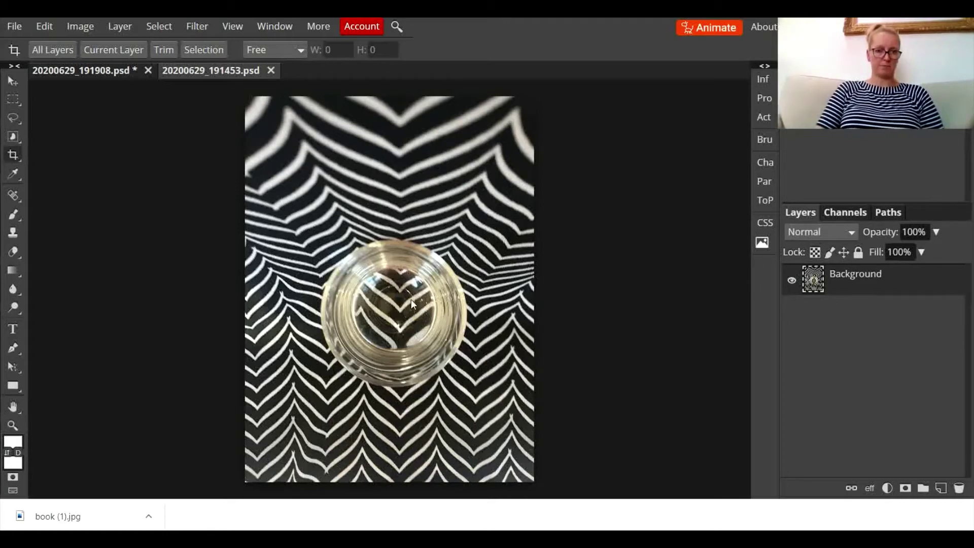
- Crop the zigzag photo to a tight square around the glass
right_click(13, 156)
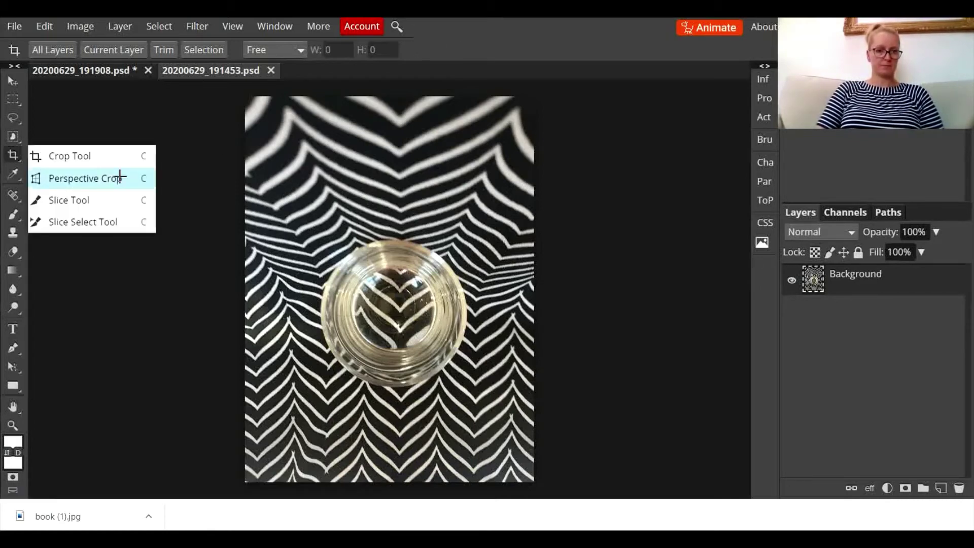
click(98, 158)
drag(286, 201, 499, 417)
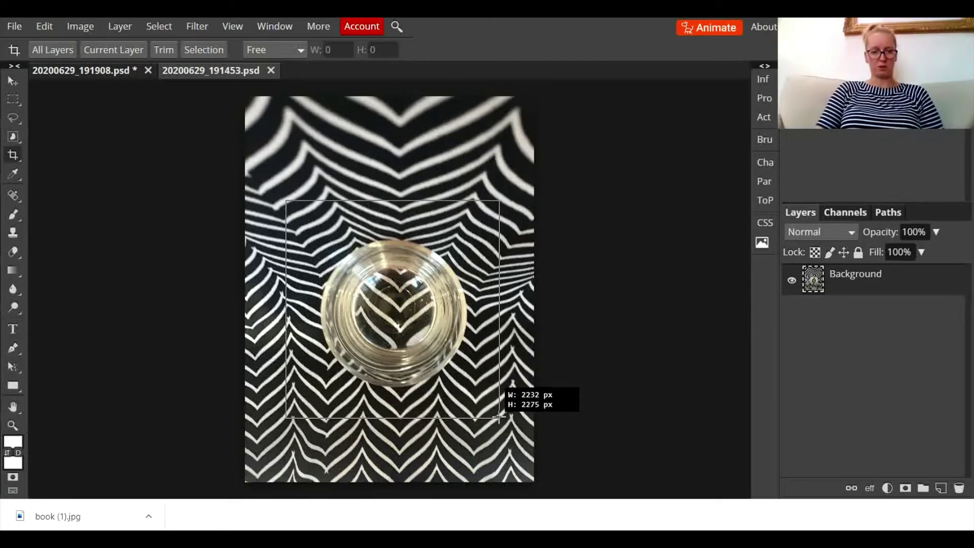
drag(499, 416, 503, 420)
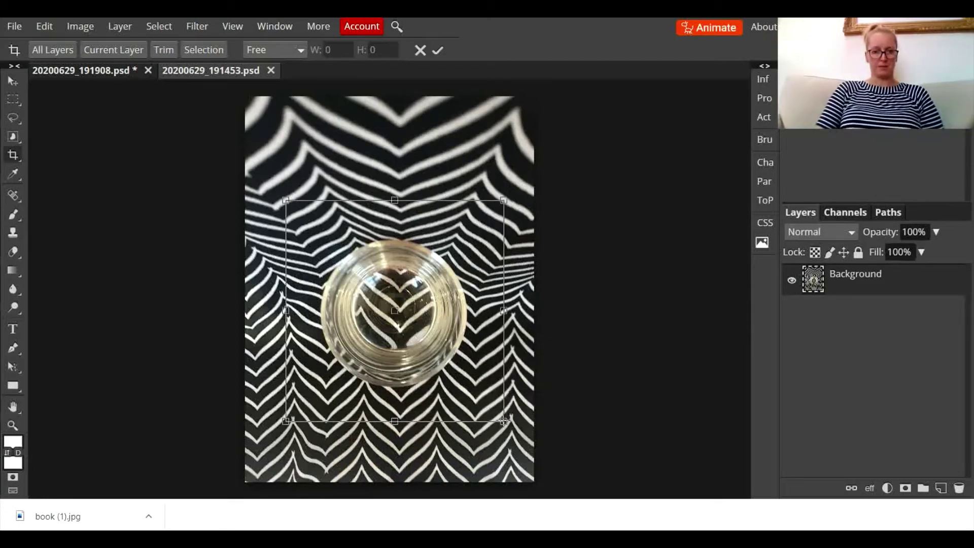
key(Return)
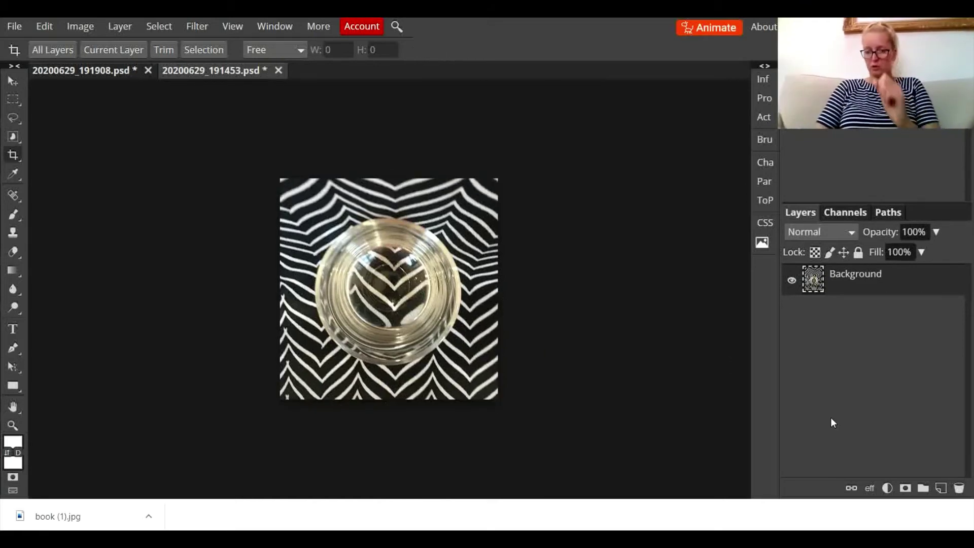
click(887, 488)
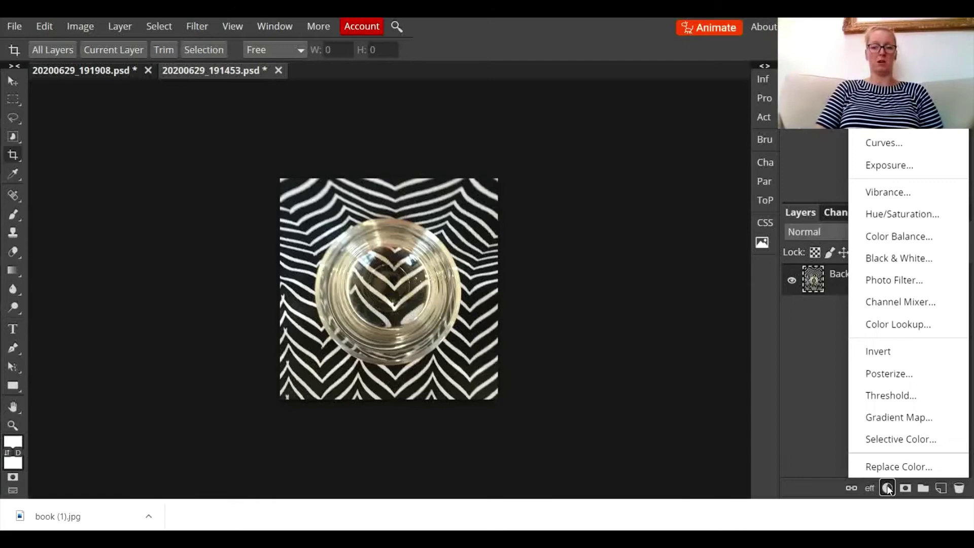
- Add a Gradient Map adjustment using the rainbow preset and open its Gradient Editor
click(916, 418)
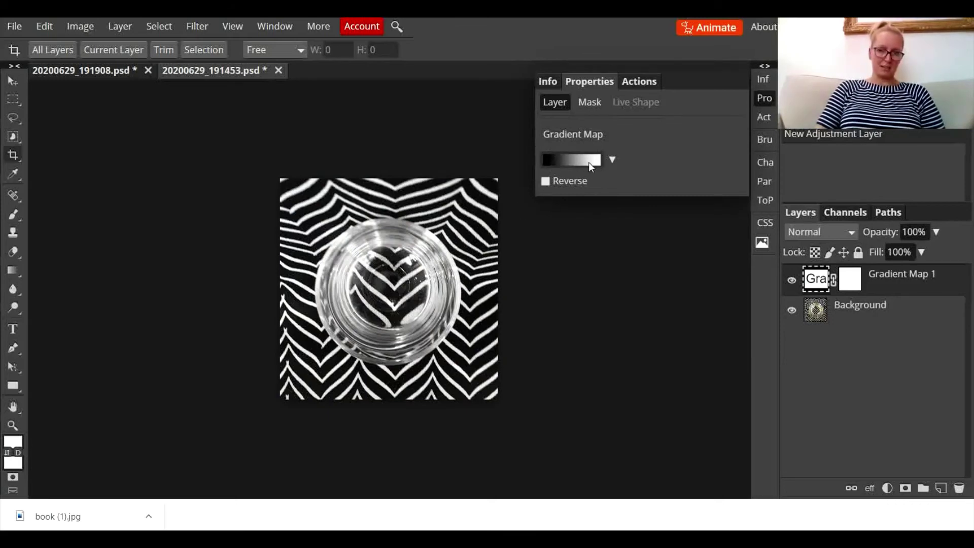
click(612, 160)
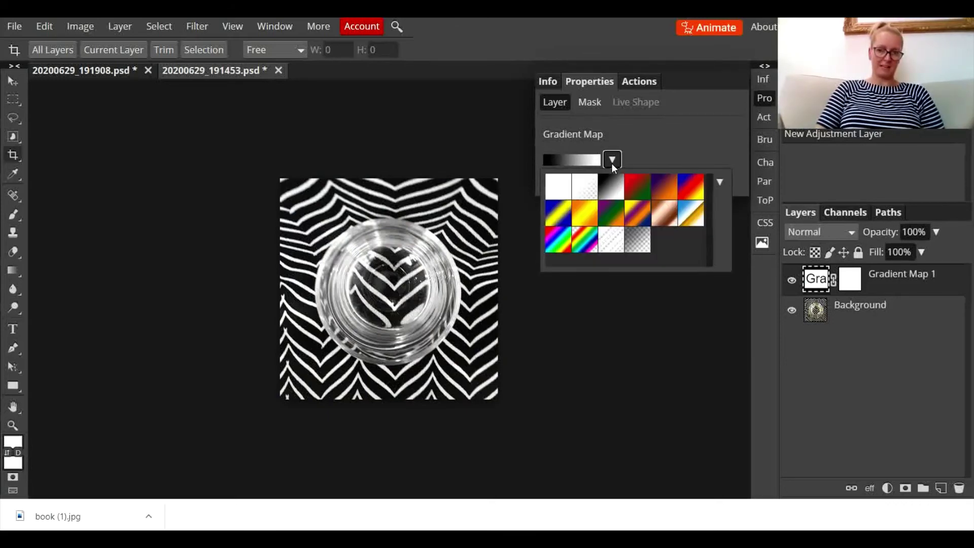
click(559, 246)
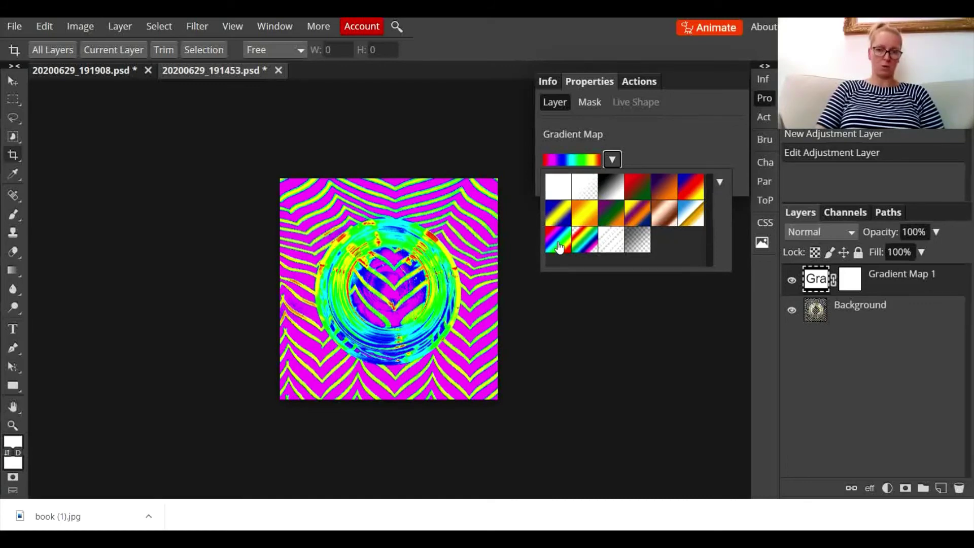
click(579, 161)
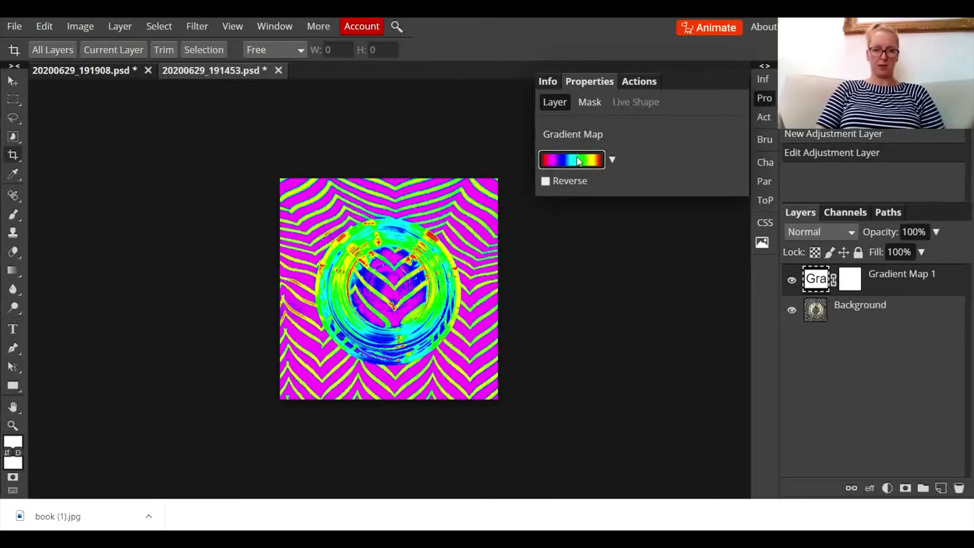
click(579, 161)
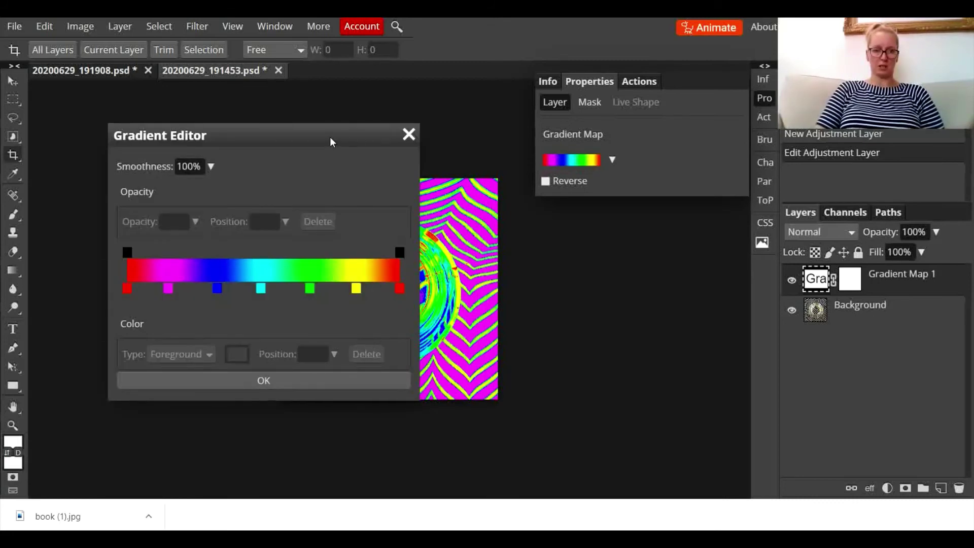
- Slide the magenta stop further right and move the cyan stop to about 60% in the Gradient Editor
drag(330, 139, 740, 241)
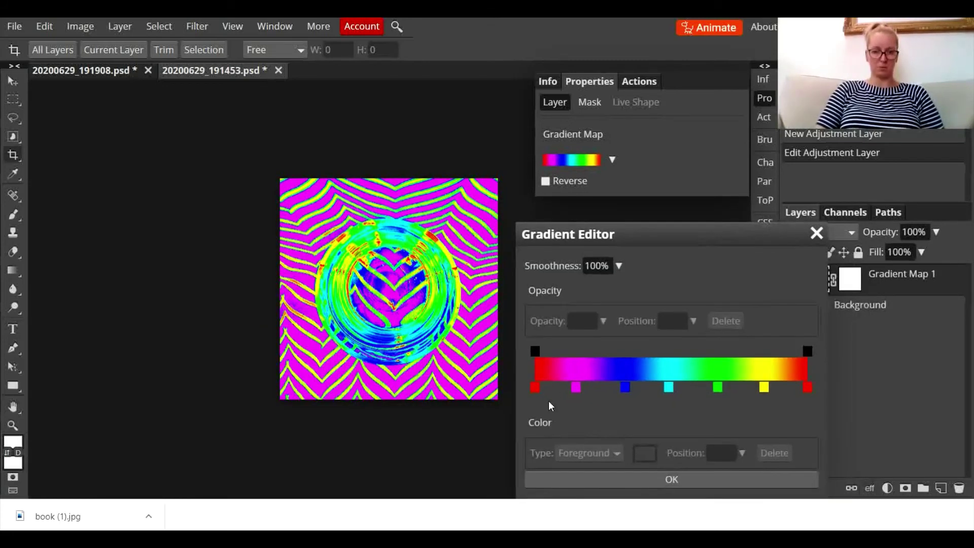
mouse_move(577, 387)
mouse_down()
mouse_move(628, 387)
mouse_move(547, 384)
mouse_move(585, 384)
mouse_up()
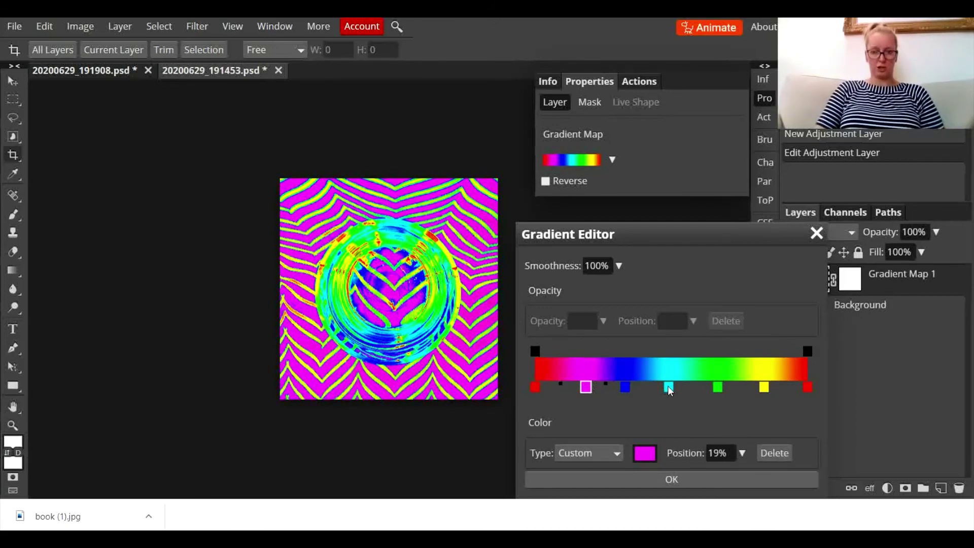
click(669, 388)
drag(691, 391, 698, 388)
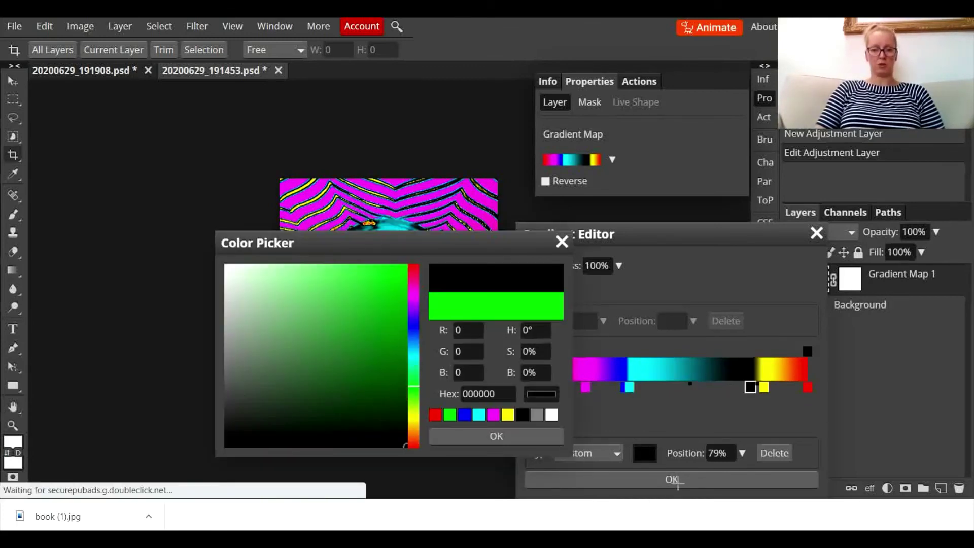
- Make the 79% stop black, accept the gradient, and bring up the File > Export as format choices
click(495, 437)
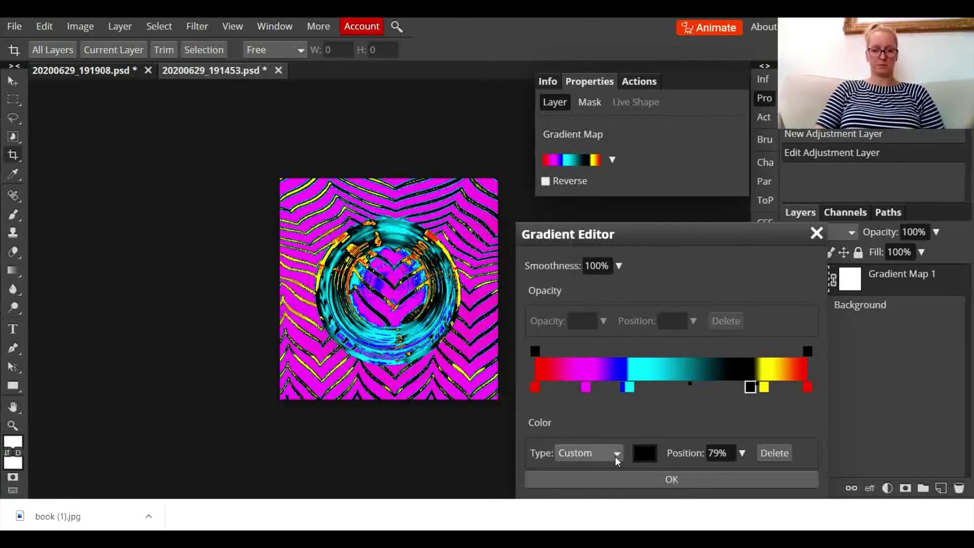
click(662, 480)
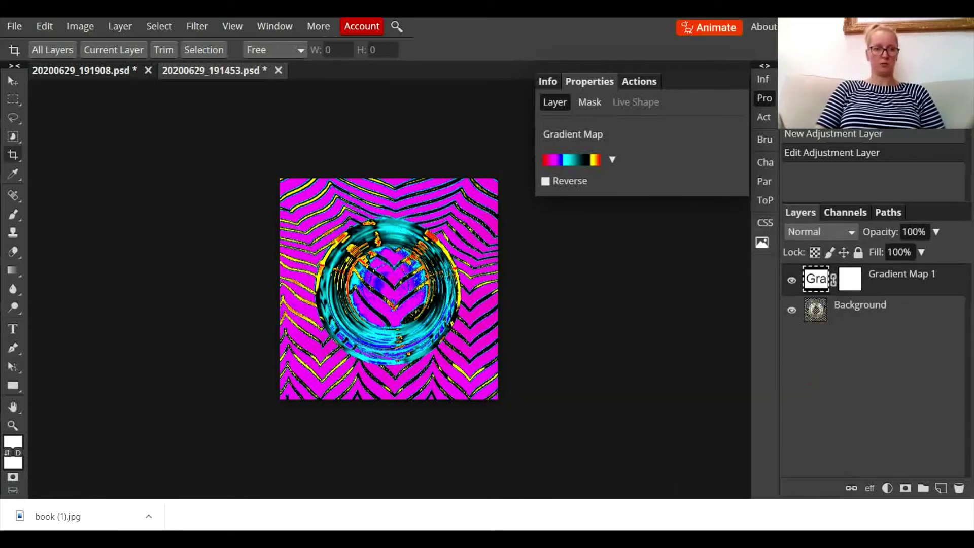
click(19, 30)
mouse_move(51, 234)
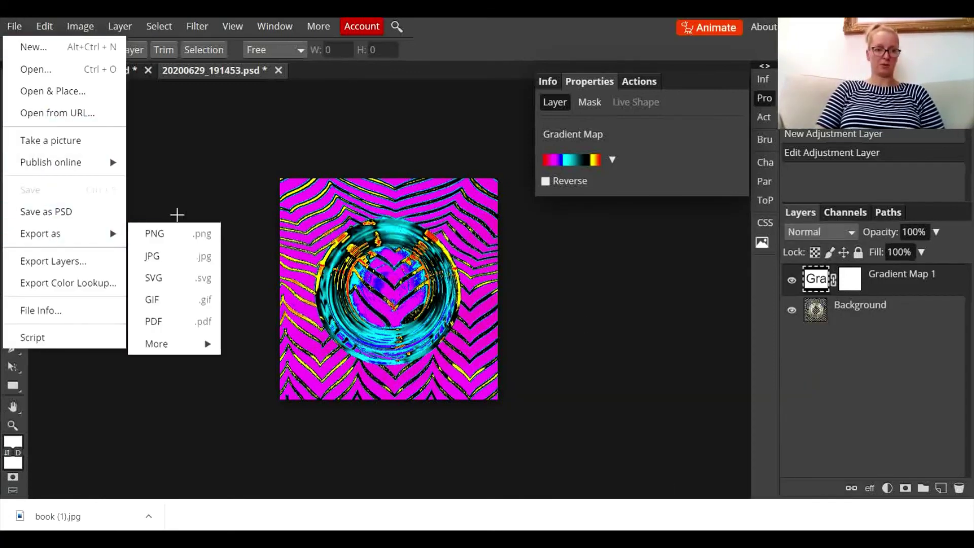